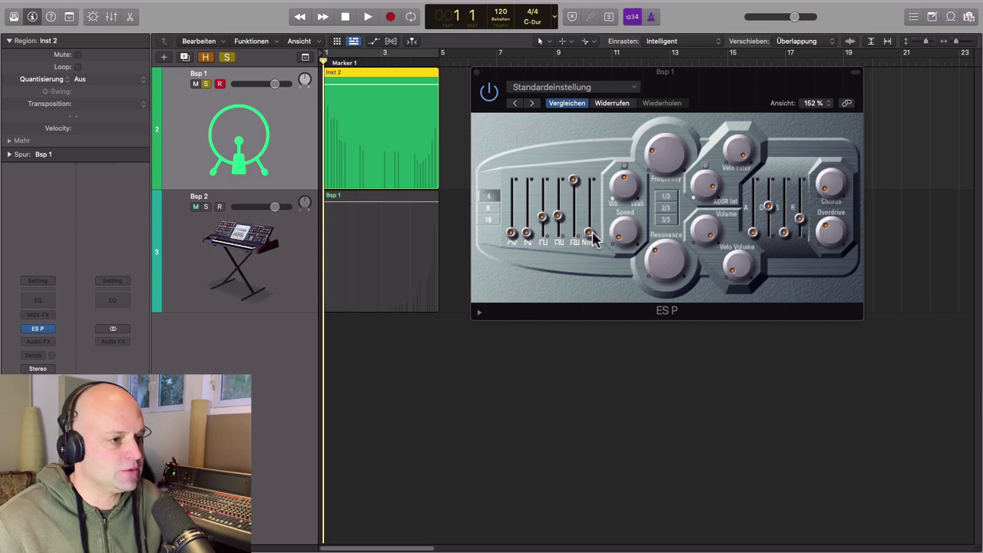
# - Lower all ES P oscillator waveform sliders to zero, raise Noise to full and set the envelope sustain to about half
pyautogui.moveTo(543, 218); pyautogui.dragTo(558, 234)
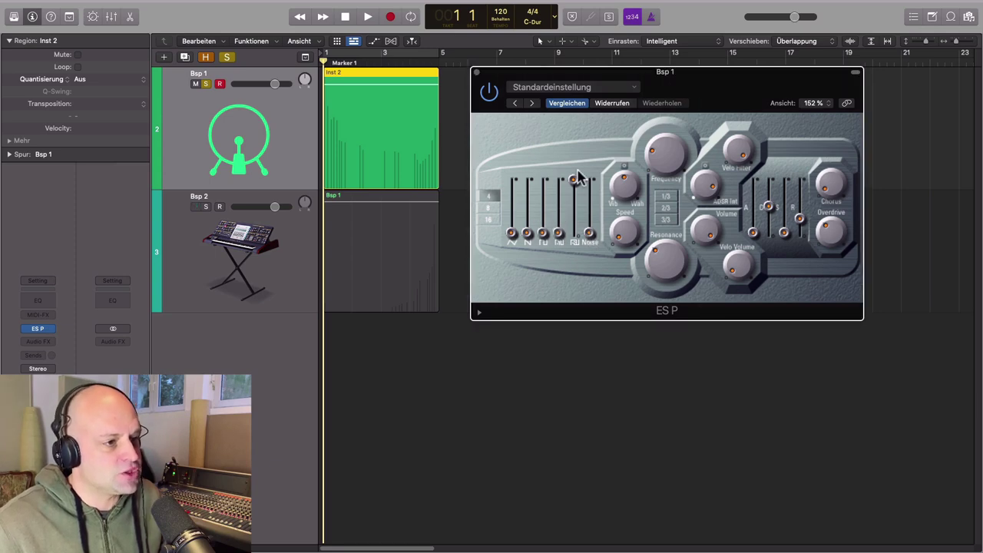
pyautogui.moveTo(572, 181); pyautogui.dragTo(575, 287)
pyautogui.moveTo(595, 235); pyautogui.dragTo(591, 168)
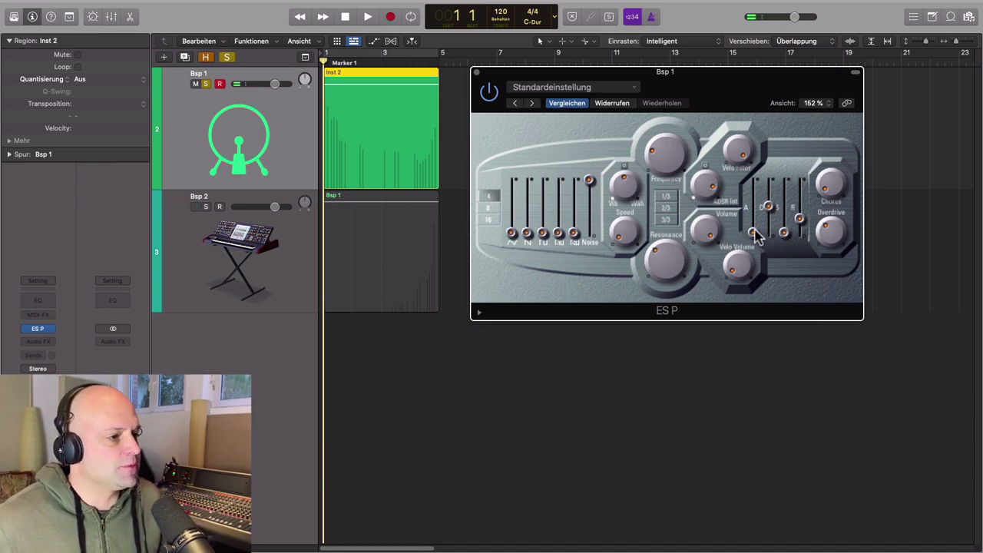
pyautogui.moveTo(784, 230); pyautogui.dragTo(783, 214)
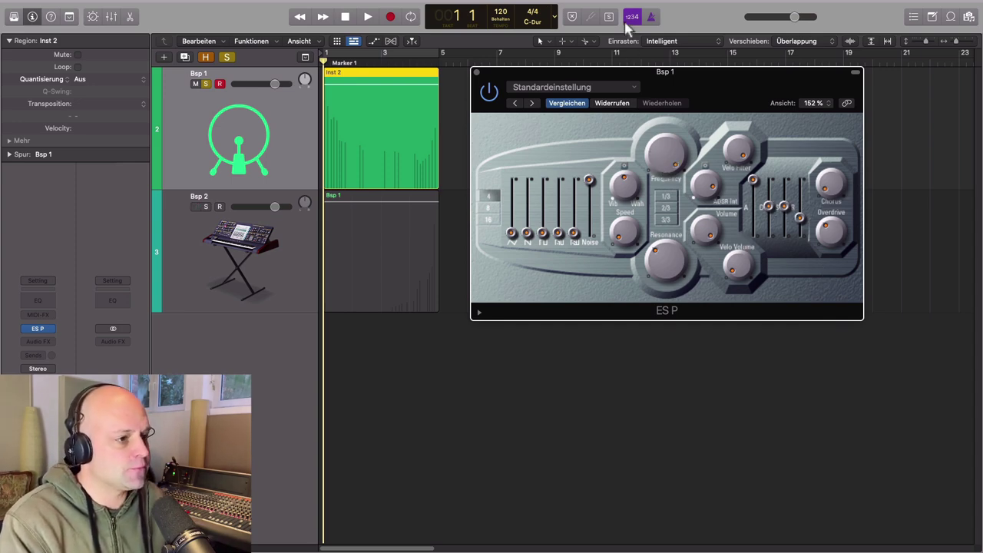
# - Turn the ES P Speed and Resonance knobs up to maximum and close the synth window
pyautogui.moveTo(620, 226); pyautogui.dragTo(589, 67)
pyautogui.moveTo(656, 255); pyautogui.dragTo(647, 113)
pyautogui.moveTo(744, 84); pyautogui.dragTo(674, 95)
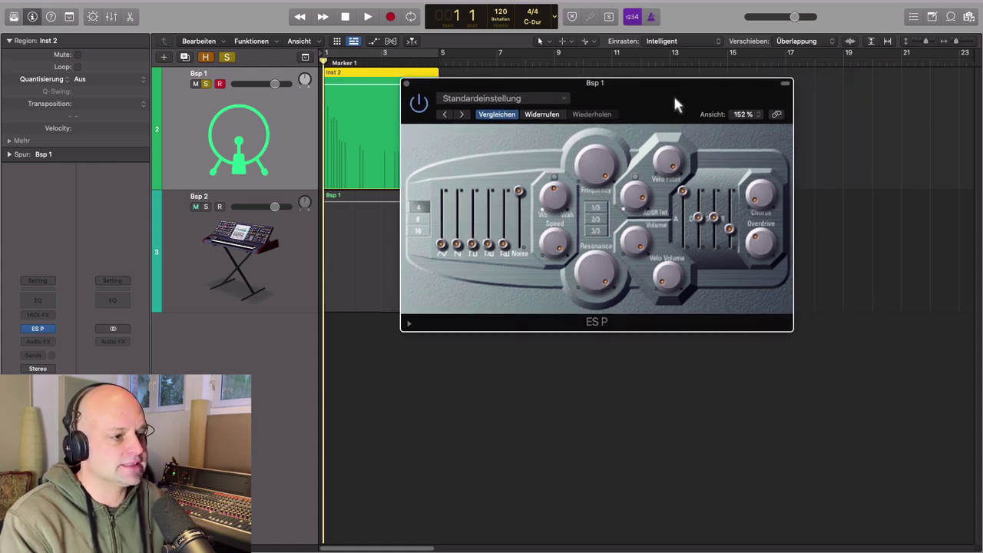
pyautogui.moveTo(790, 330); pyautogui.dragTo(842, 382)
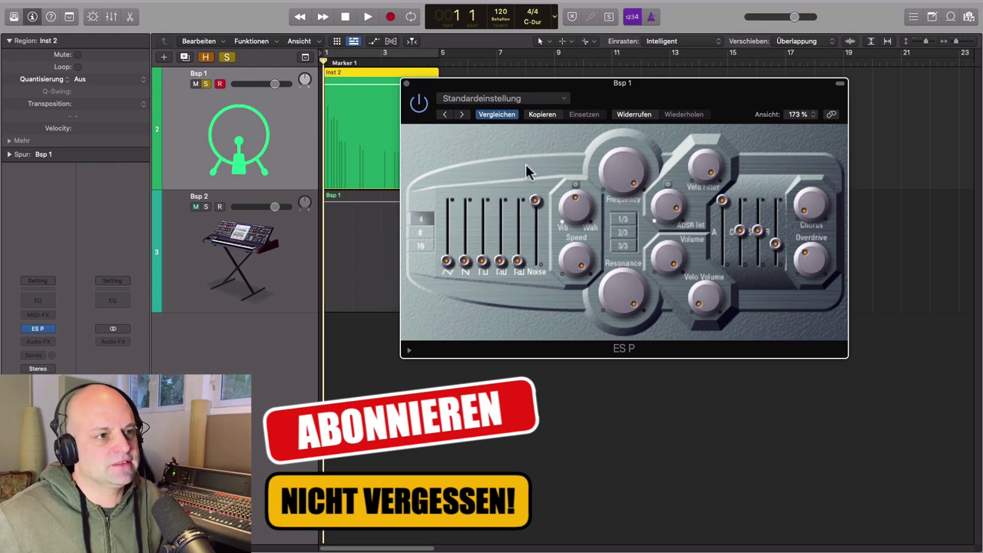
pyautogui.click(405, 83)
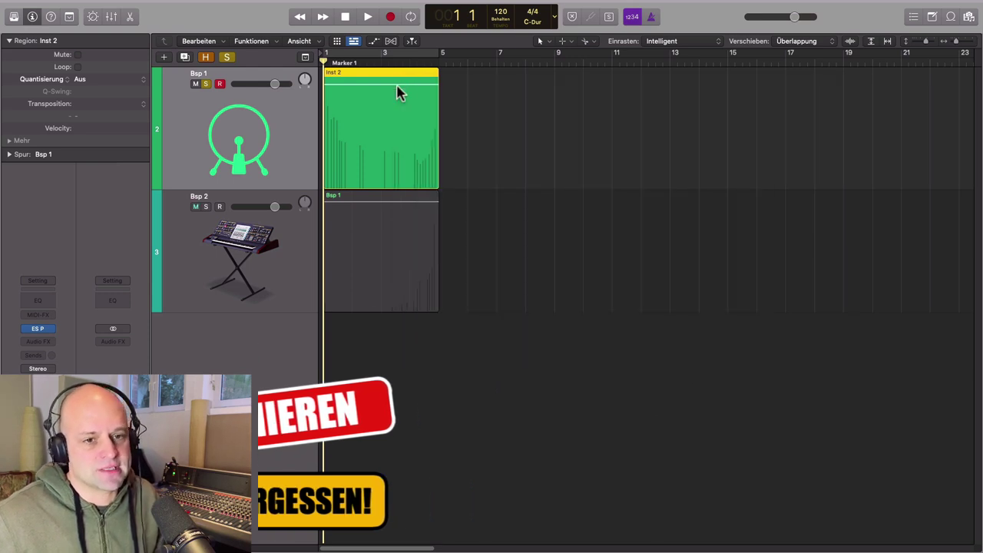
# - Insert a Channel EQ on the Bsp 1 track and enlarge its window to 100 %
pyautogui.click(40, 304)
pyautogui.moveTo(589, 154); pyautogui.dragTo(584, 99)
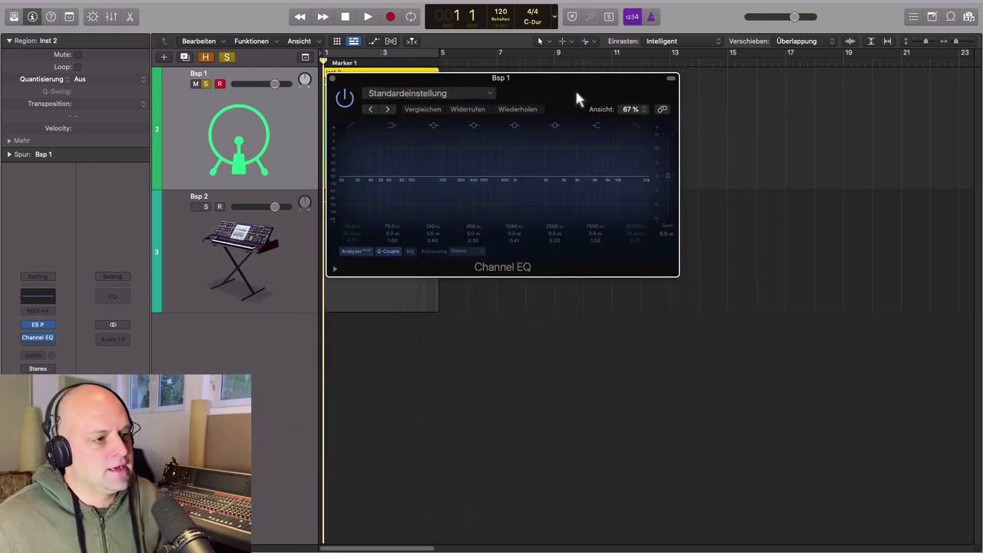
pyautogui.moveTo(676, 278); pyautogui.dragTo(846, 491)
pyautogui.moveTo(772, 81); pyautogui.dragTo(743, 136)
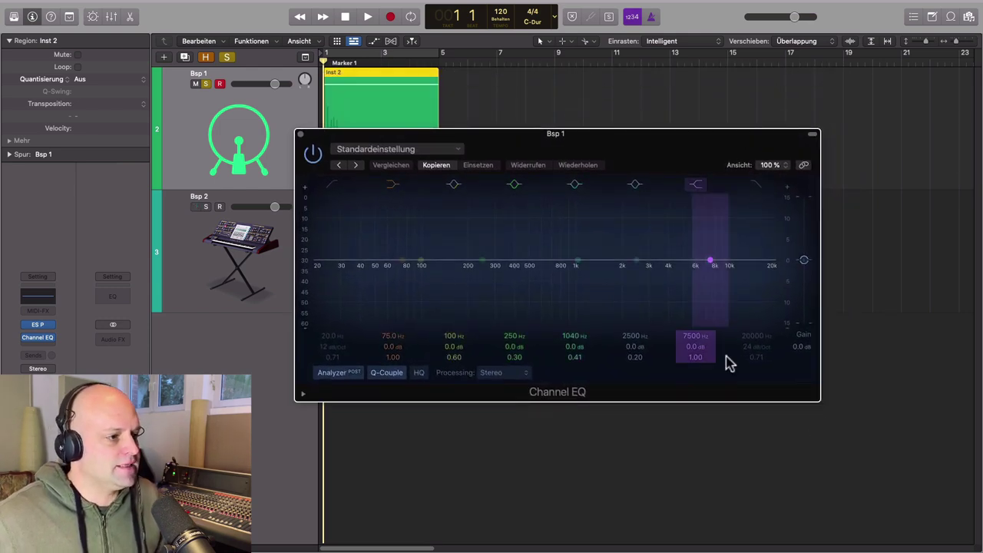
# - Switch on the EQ's high-cut band at 20000 Hz with a 48 dB/Oct slope, and place the window clear of the regions at 91 %
pyautogui.click(757, 192)
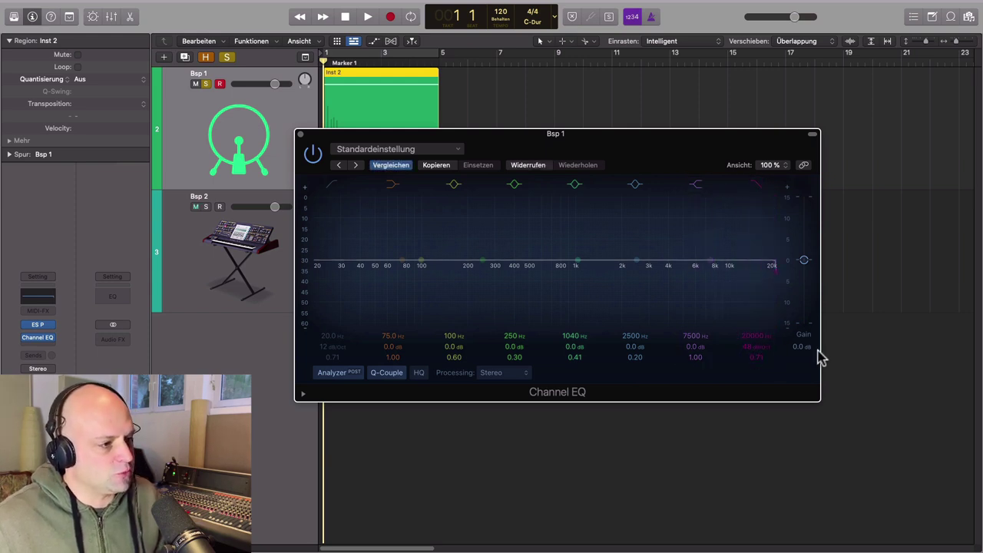
pyautogui.moveTo(673, 155); pyautogui.dragTo(760, 100)
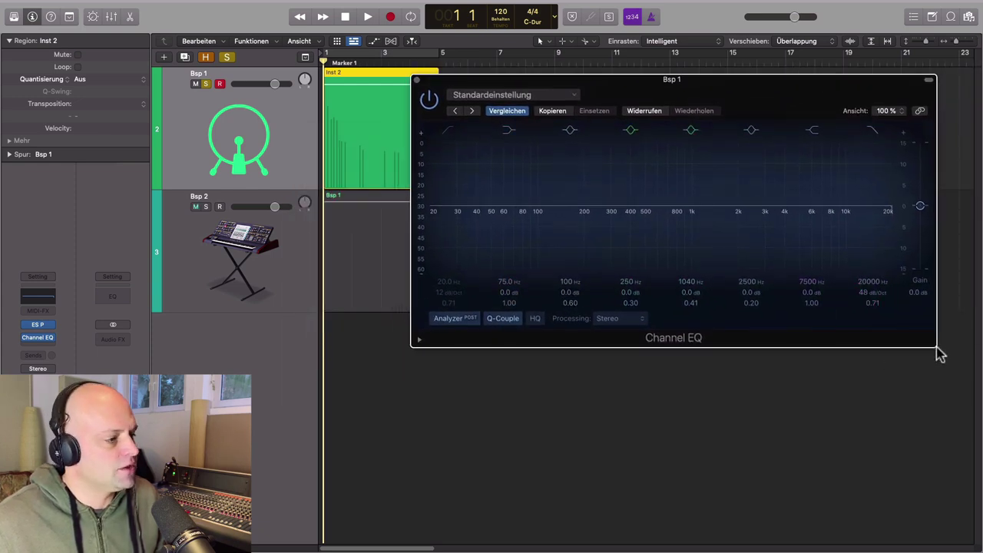
pyautogui.moveTo(737, 103); pyautogui.dragTo(773, 72)
pyautogui.moveTo(449, 315); pyautogui.dragTo(499, 296)
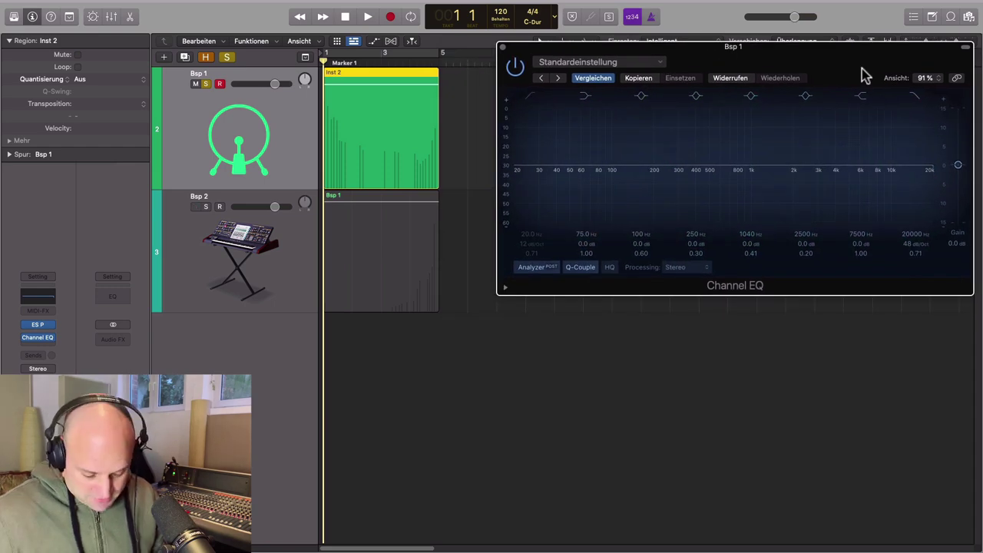
# - Show automation, assign the Bsp 1 lane to the Channel EQ's High Cut Frequency and make the track taller
pyautogui.press('a')
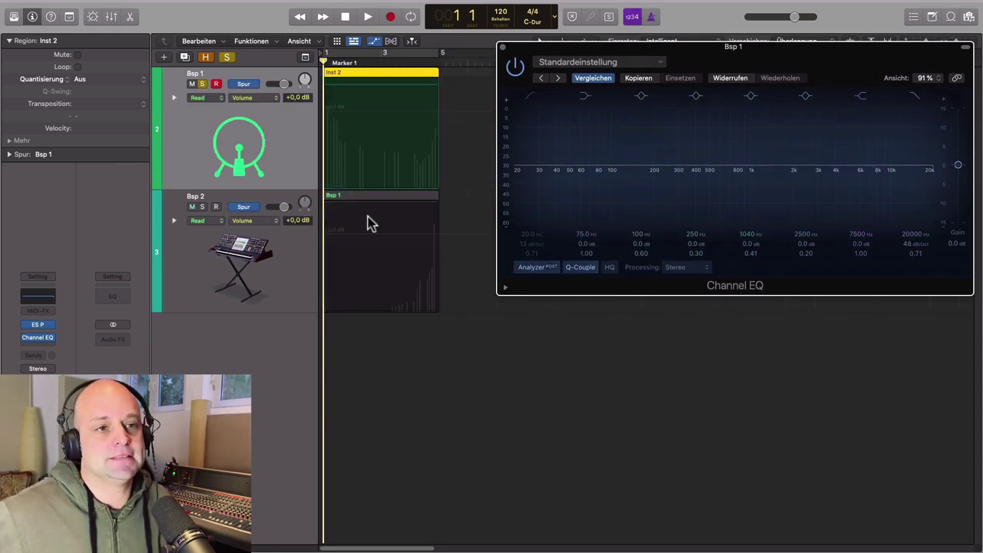
pyautogui.click(273, 98)
pyautogui.moveTo(314, 183)
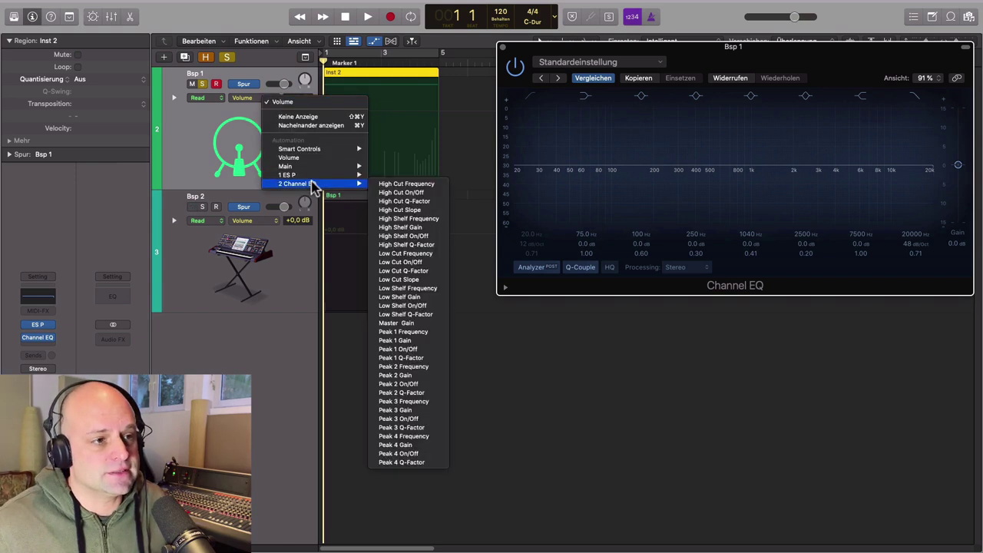
pyautogui.click(395, 185)
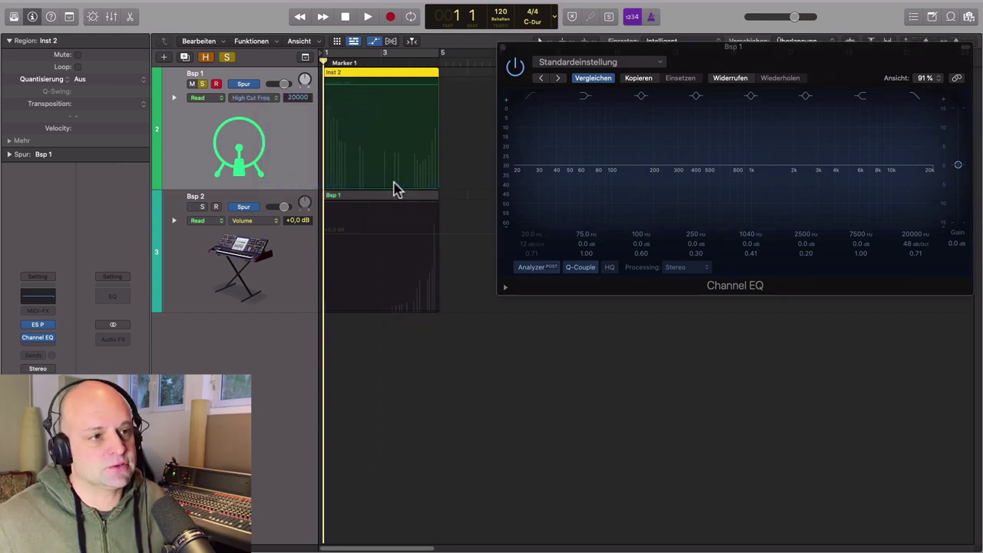
pyautogui.moveTo(156, 190); pyautogui.dragTo(165, 297)
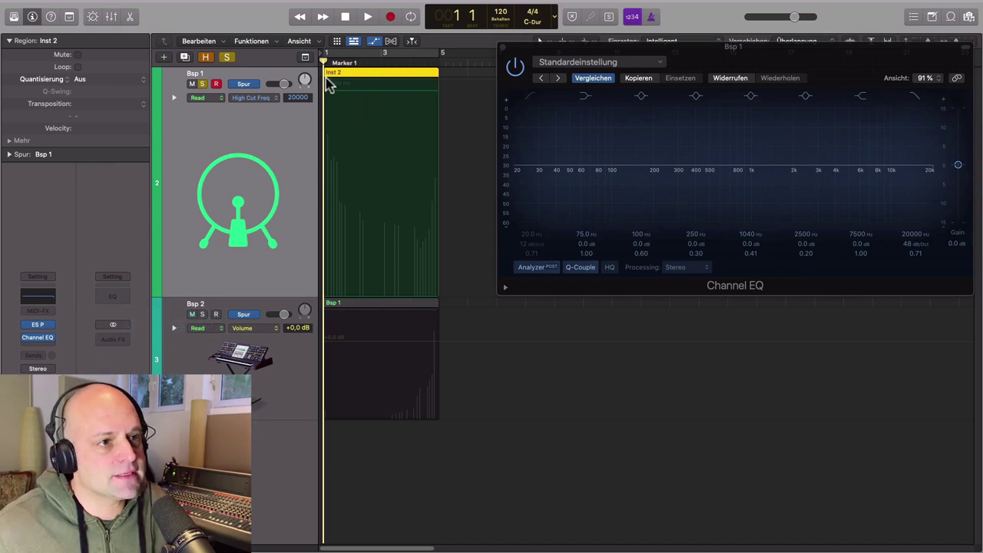
# - Draw a High Cut Frequency ramp on Bsp 1 from 286 Hz at bar 1 to 17100 Hz at bar 5, and play it
pyautogui.click(330, 83)
pyautogui.moveTo(323, 62); pyautogui.dragTo(482, 77)
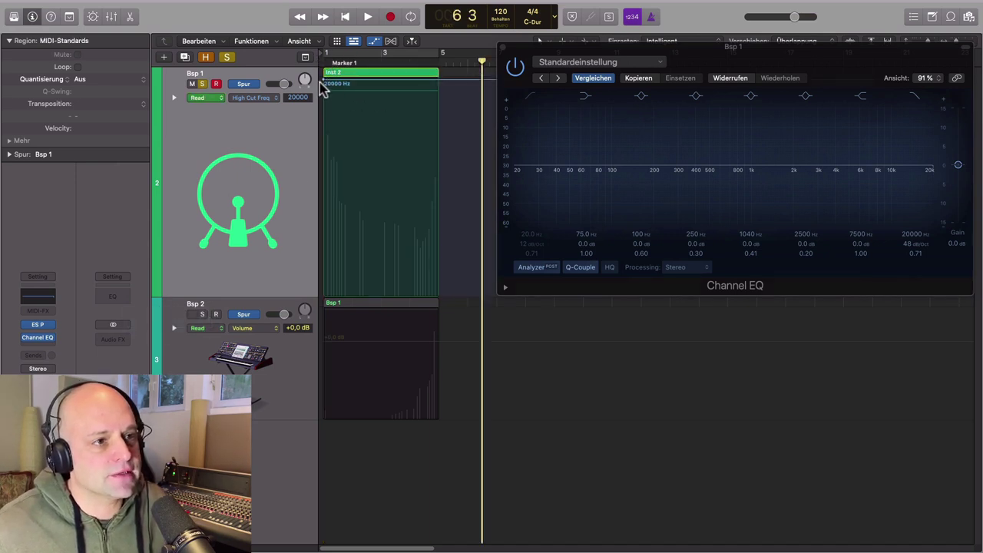
pyautogui.moveTo(323, 85); pyautogui.dragTo(323, 212)
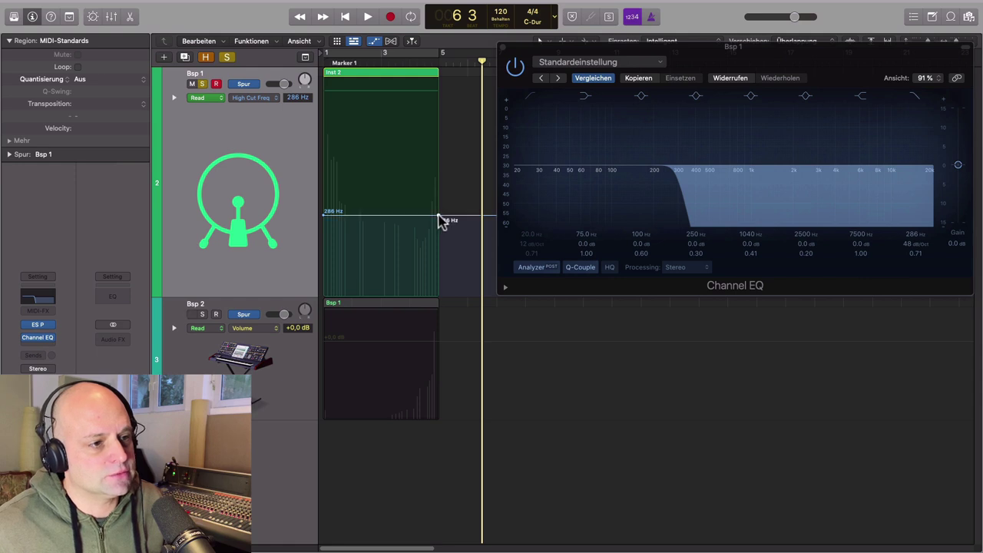
pyautogui.moveTo(438, 217); pyautogui.dragTo(437, 83)
pyautogui.press('space')
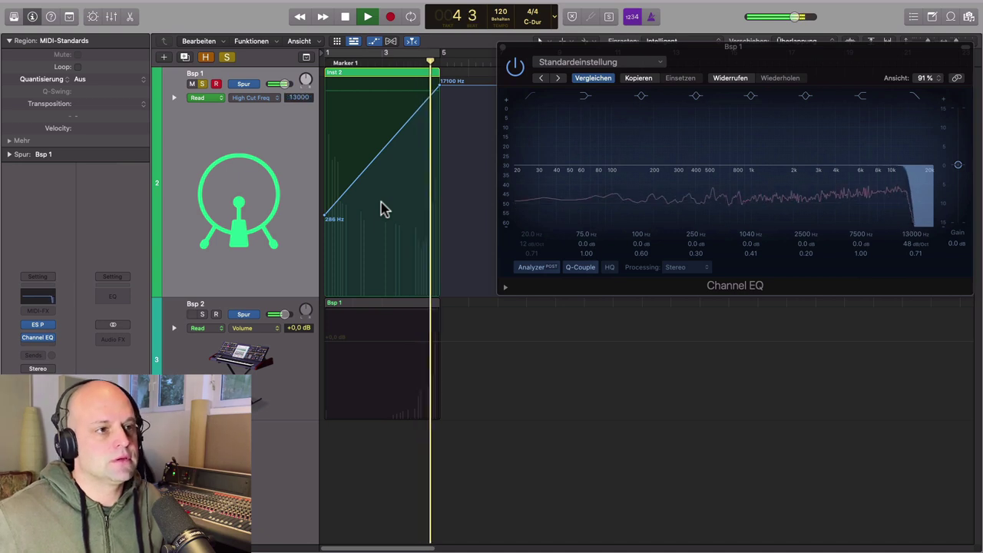
pyautogui.press('a')
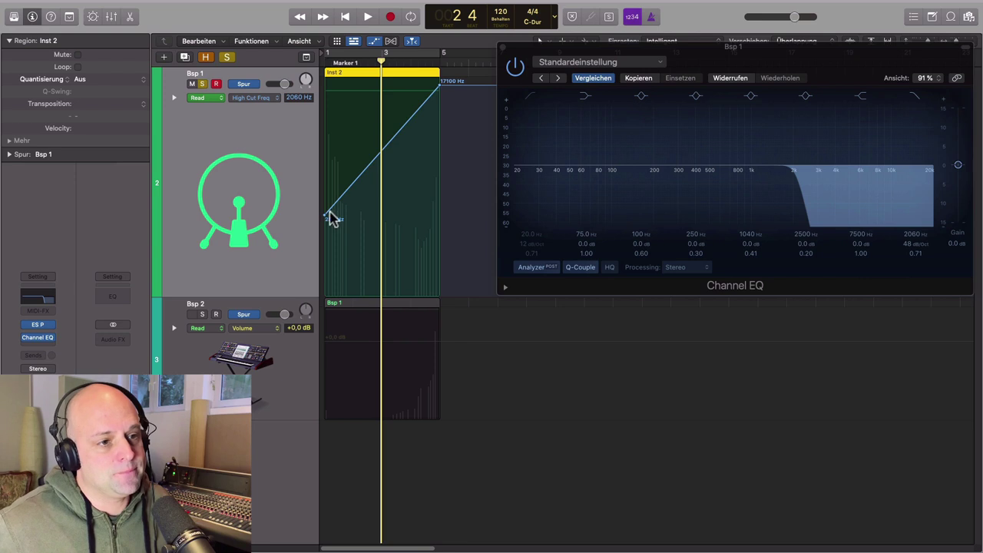
# - Reshape the automation into a V starting at 13900 Hz with a low point of about 208 Hz near bar 3, and play it
pyautogui.click(383, 157)
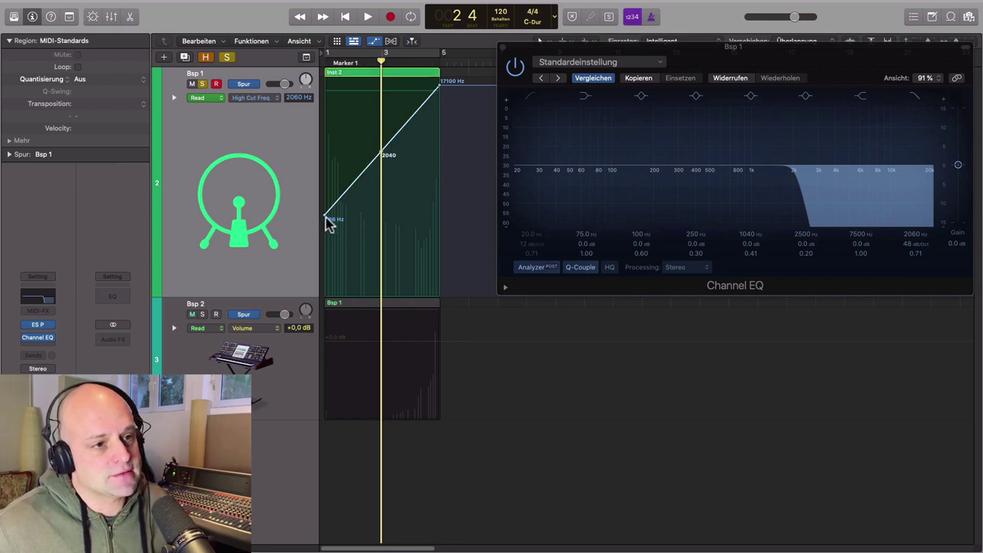
pyautogui.moveTo(327, 220); pyautogui.dragTo(326, 88)
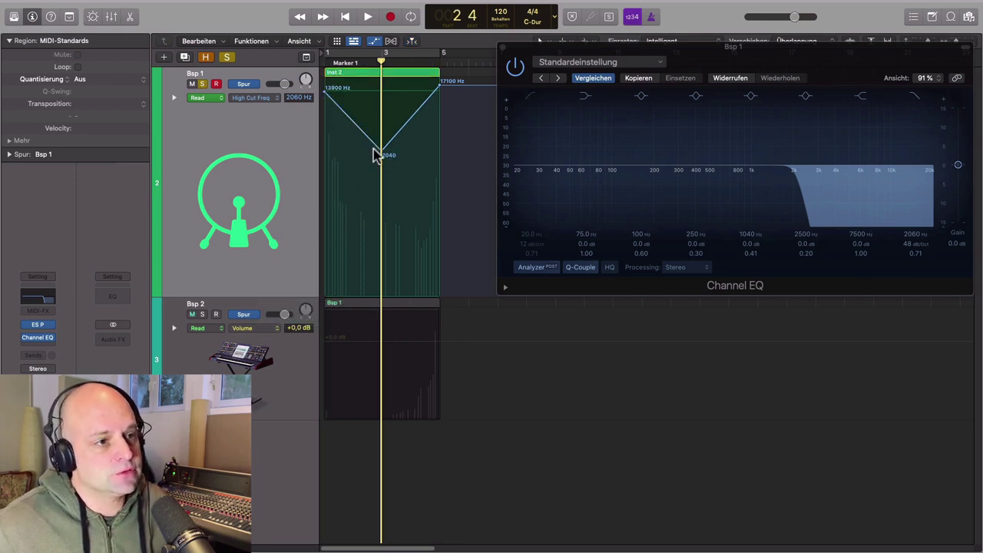
pyautogui.moveTo(384, 155); pyautogui.dragTo(382, 226)
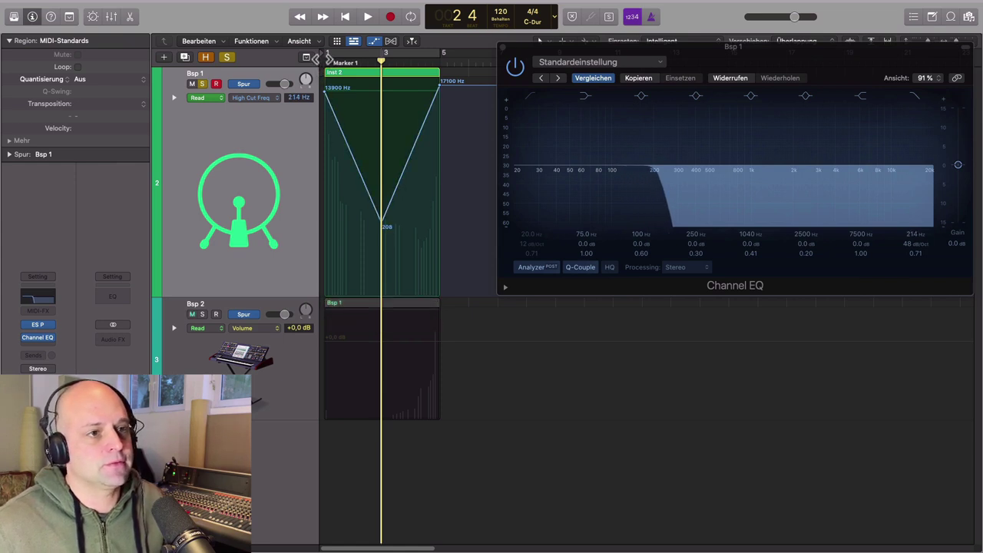
pyautogui.press('Return')
pyautogui.press('space')
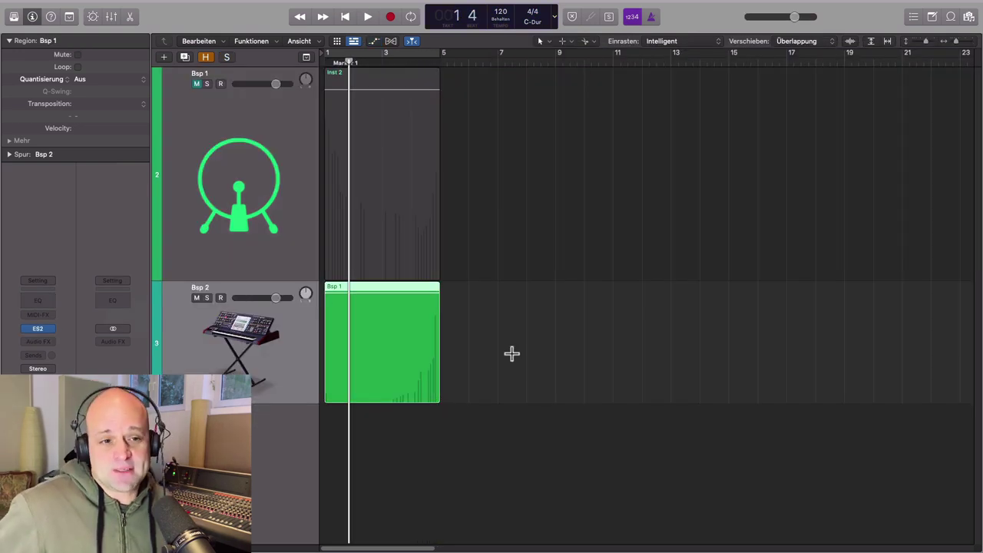
# - Solo the Bsp 2 track, select it for live playing and open its ES2 synthesizer
pyautogui.click(207, 298)
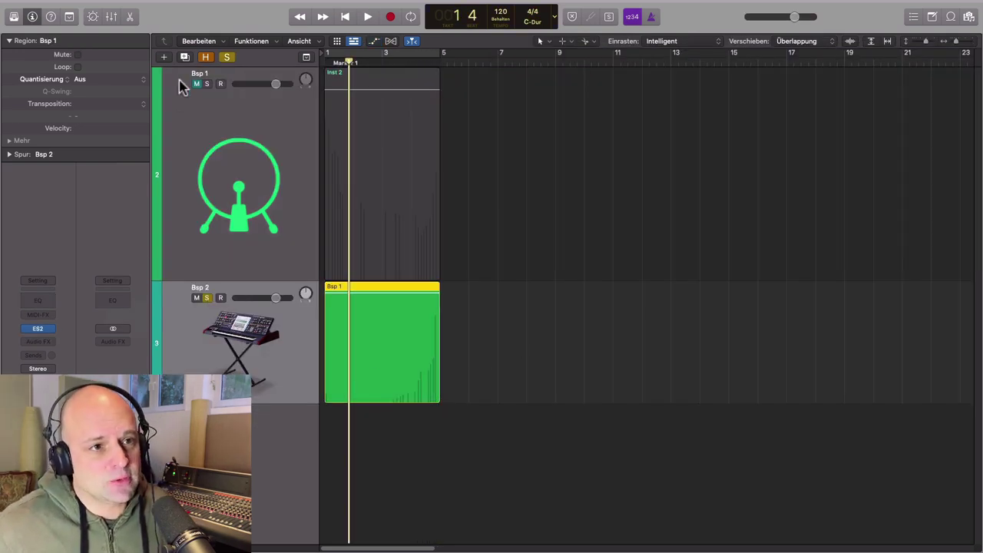
pyautogui.click(38, 329)
pyautogui.moveTo(737, 127); pyautogui.dragTo(717, 84)
pyautogui.click(284, 367)
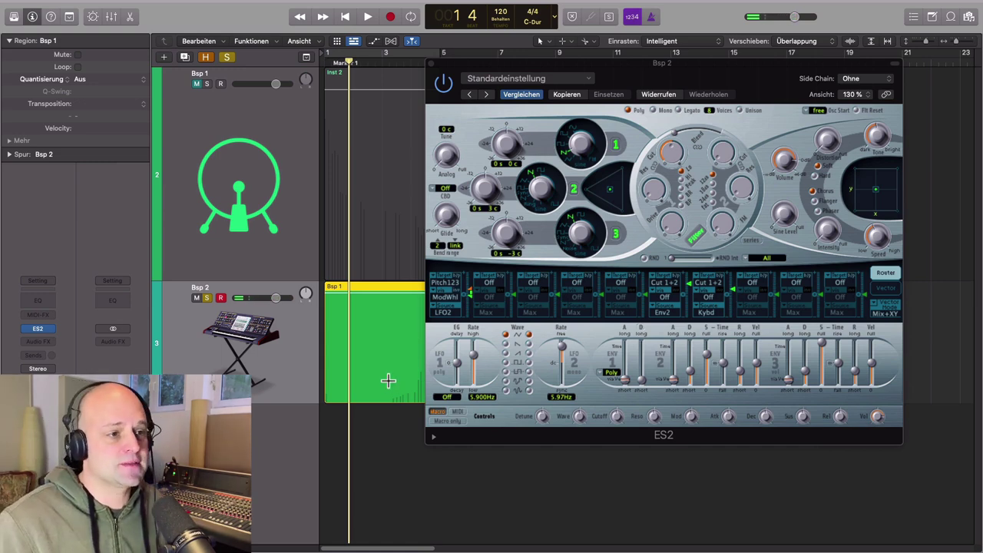
pyautogui.moveTo(802, 83); pyautogui.dragTo(727, 78)
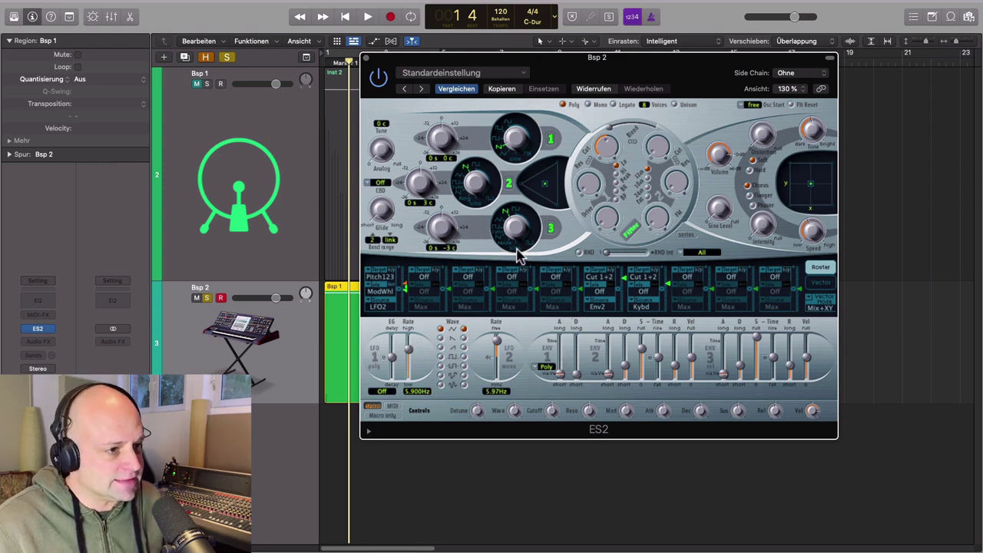
# - Set ES2 oscillator 3 to noise, switch off oscillators 1 and 2, and close the synth window
pyautogui.moveTo(516, 228); pyautogui.dragTo(514, 263)
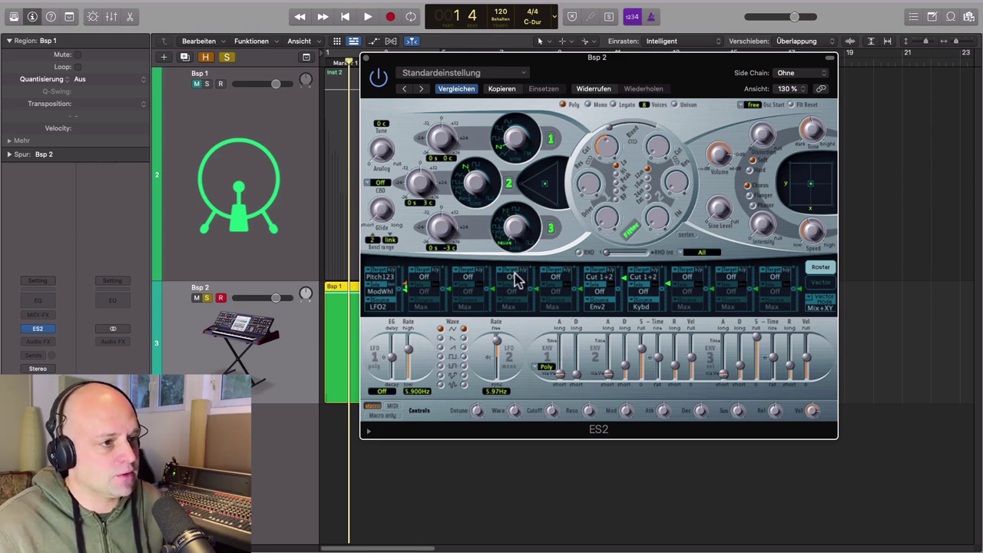
pyautogui.click(507, 185)
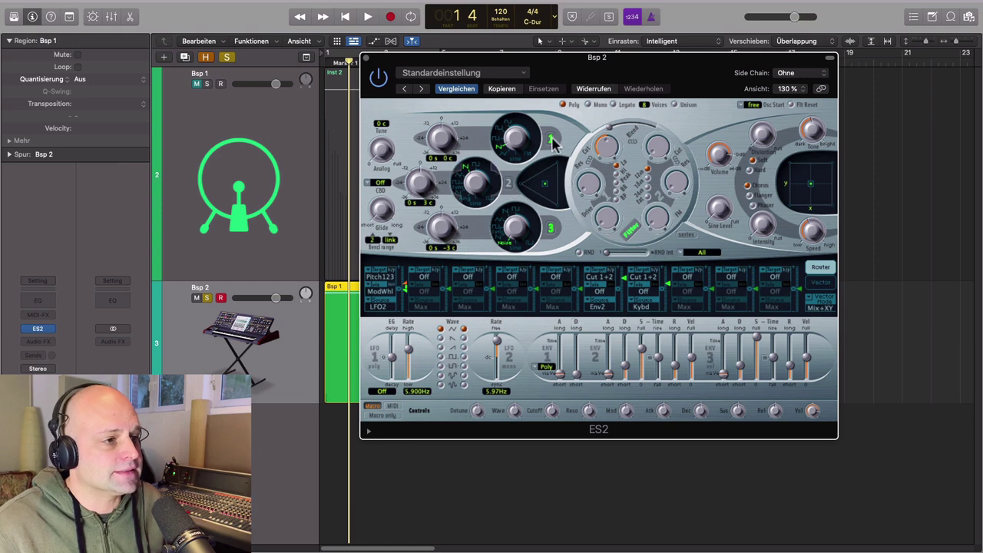
pyautogui.click(550, 139)
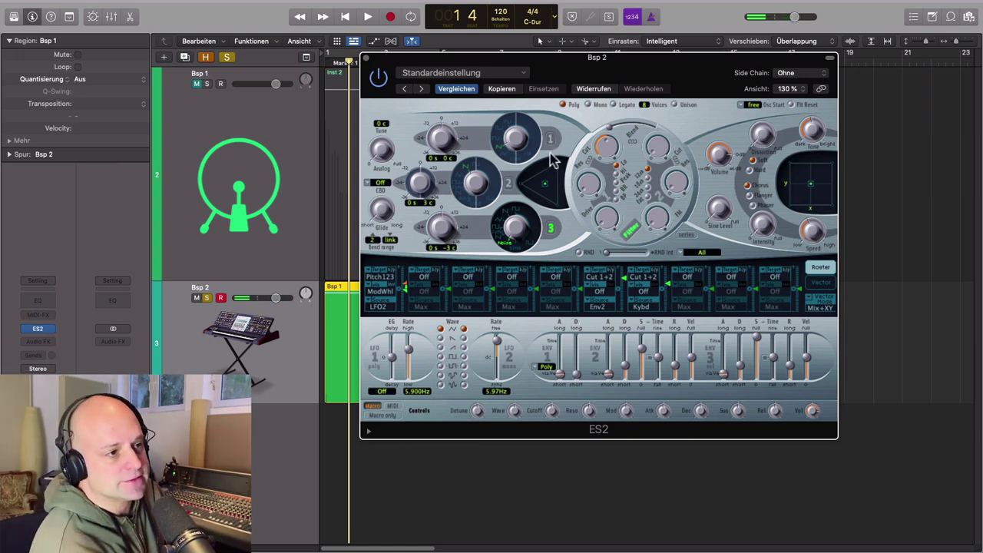
pyautogui.moveTo(611, 153); pyautogui.dragTo(590, 143)
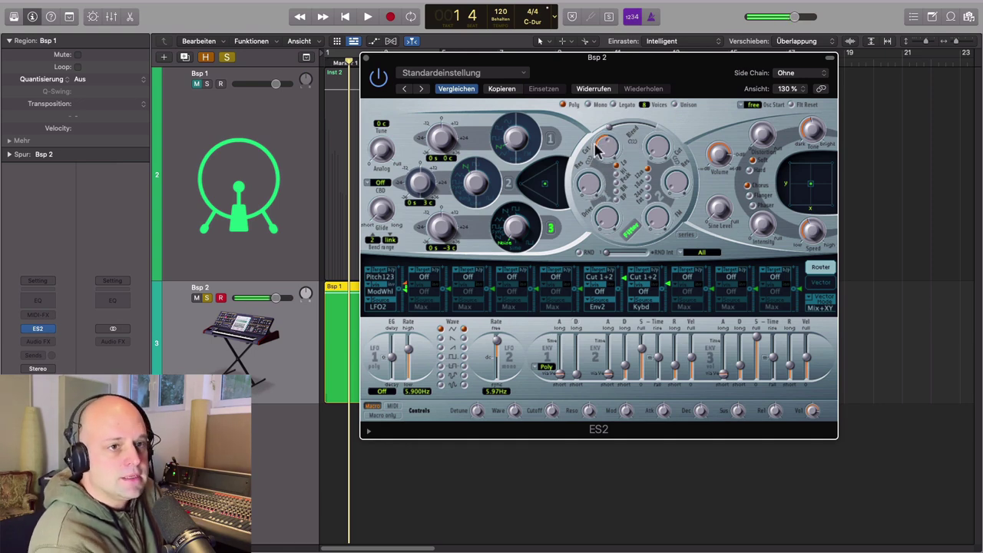
pyautogui.moveTo(598, 65); pyautogui.dragTo(619, 71)
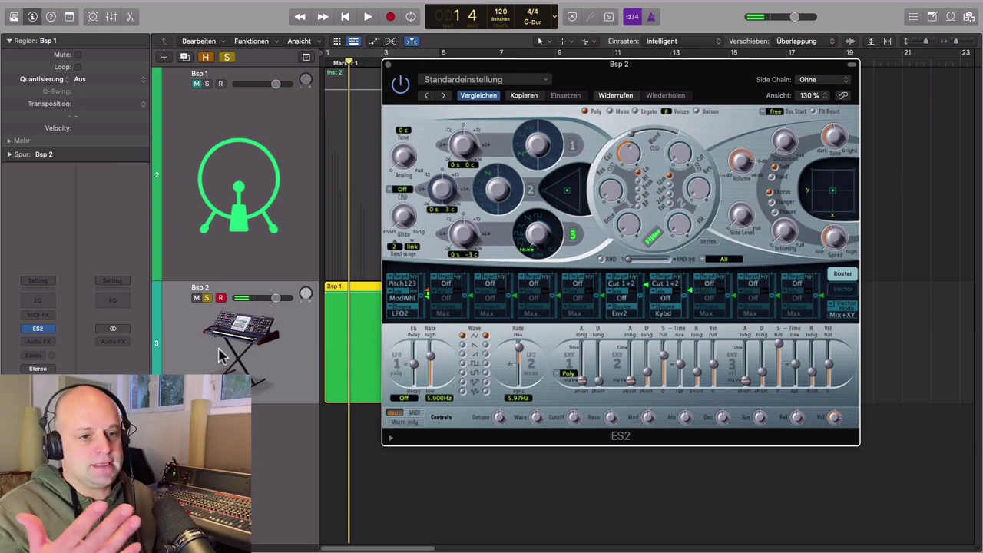
pyautogui.click(388, 63)
# - Insert an AutoFilter effect on the Bsp 2 track and place its window beside the regions
pyautogui.click(55, 345)
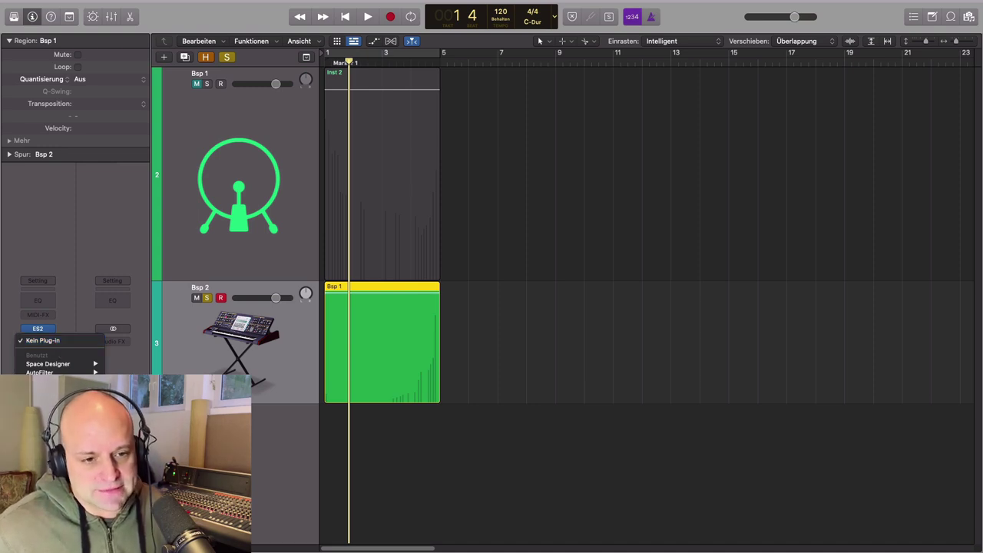
pyautogui.moveTo(153, 457)
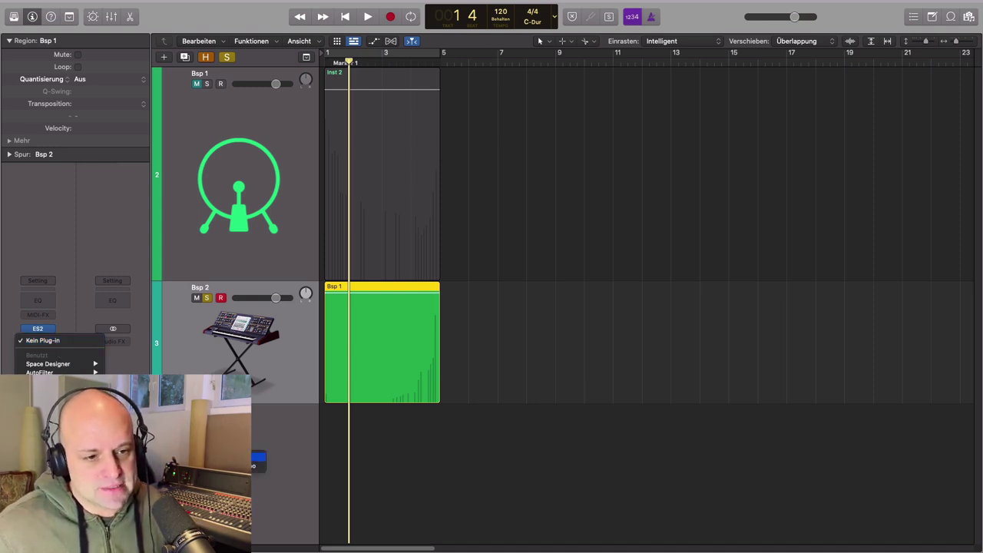
pyautogui.click(253, 465)
pyautogui.moveTo(551, 154); pyautogui.dragTo(779, 85)
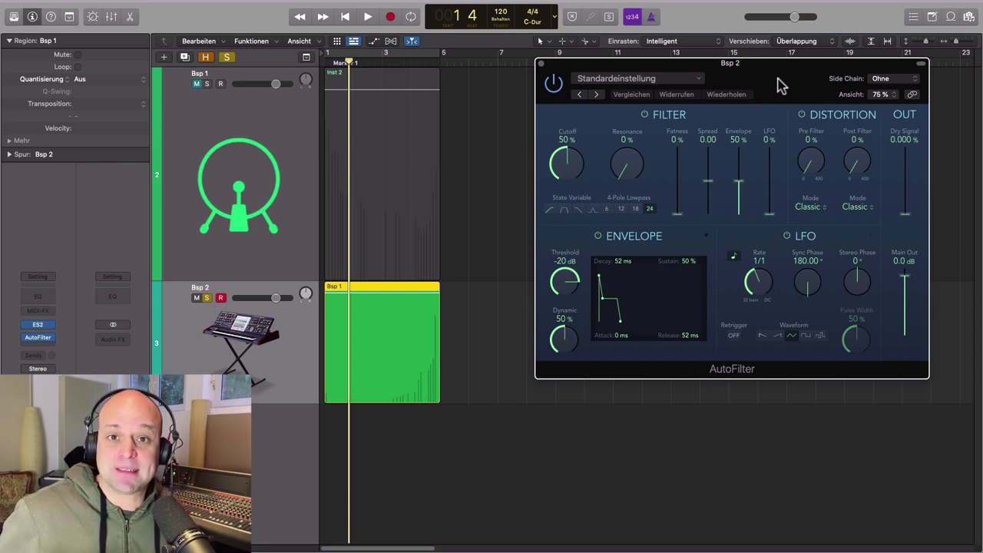
pyautogui.moveTo(779, 85); pyautogui.dragTo(767, 90)
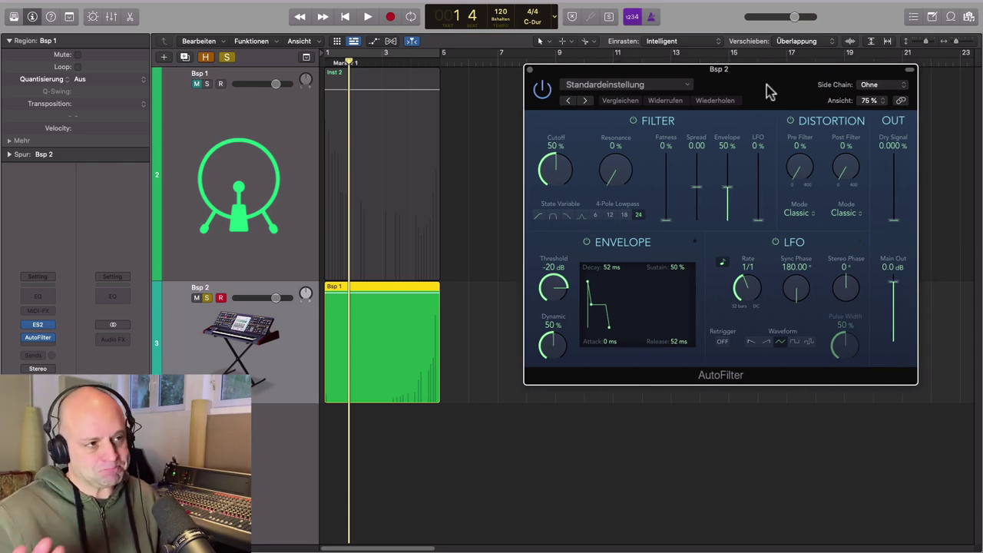
# - Load the Always Rising Filter preset in AutoFilter and play the Bsp 2 region from bar 1
pyautogui.click(674, 86)
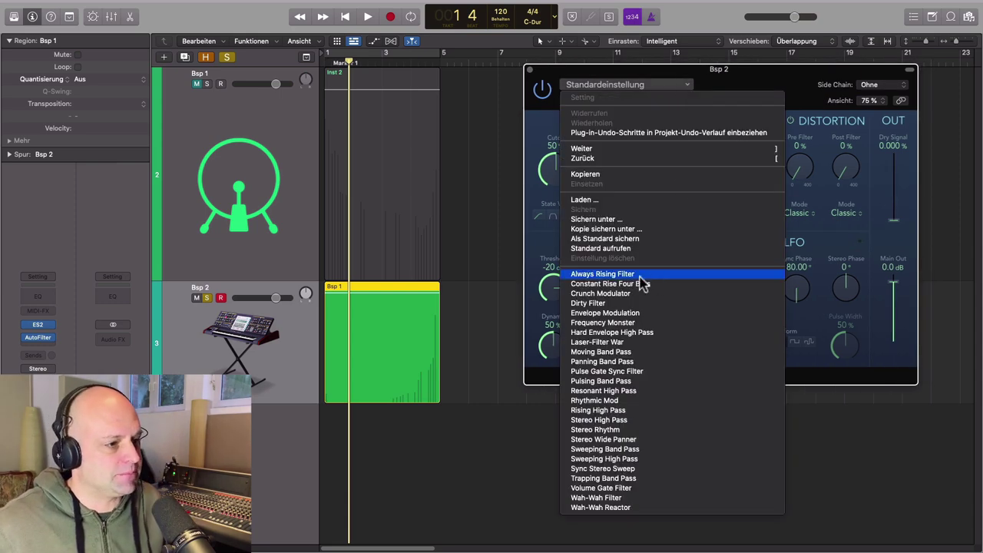
pyautogui.click(611, 282)
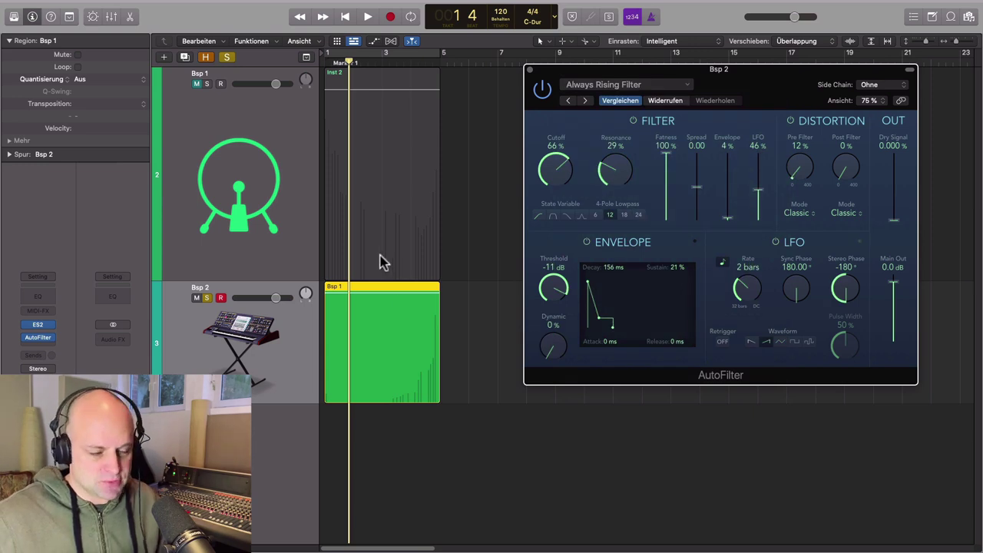
pyautogui.click(329, 61)
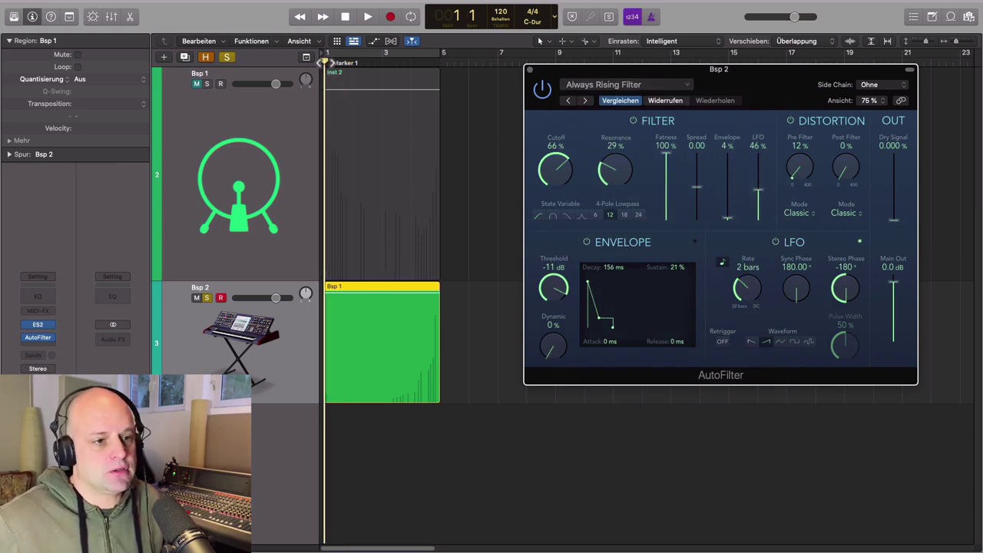
pyautogui.press('space')
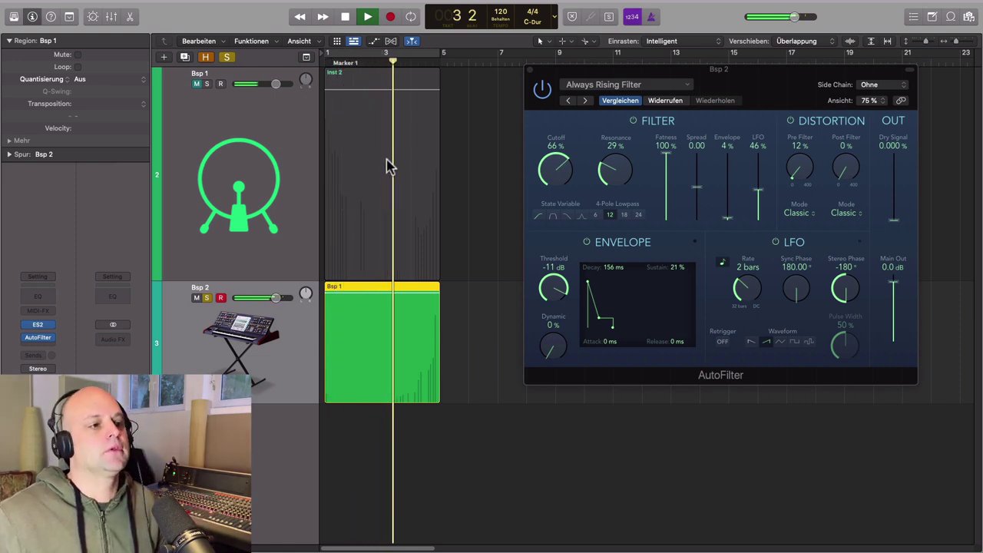
pyautogui.press('space')
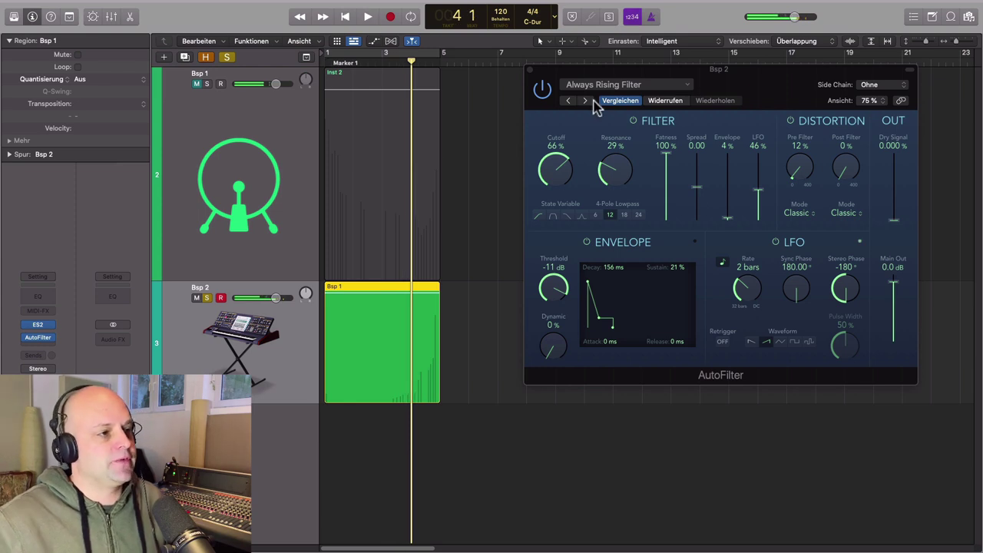
# - Load the Constant Rise Four Bars preset in AutoFilter and play the Bsp 2 region from bar 1
pyautogui.click(685, 85)
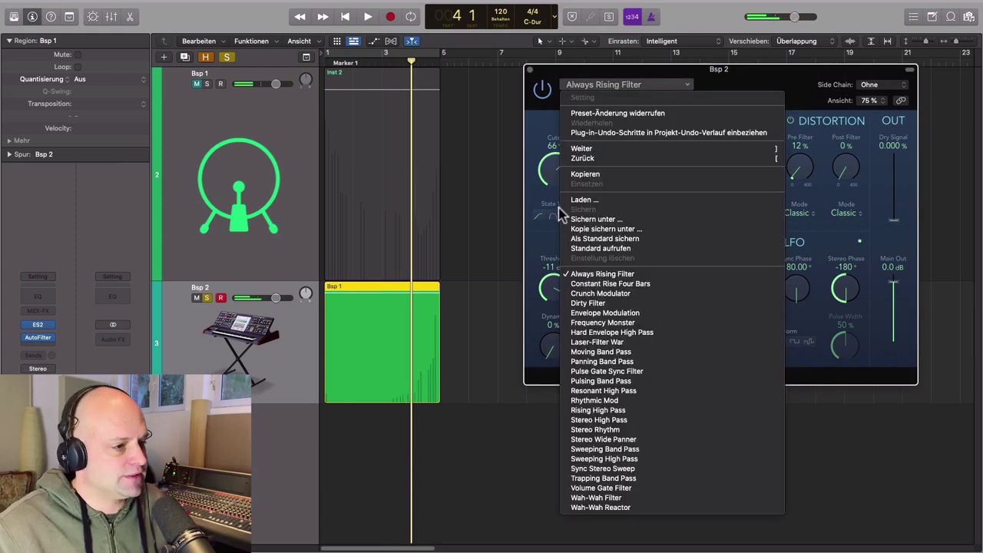
pyautogui.click(631, 284)
pyautogui.click(329, 63)
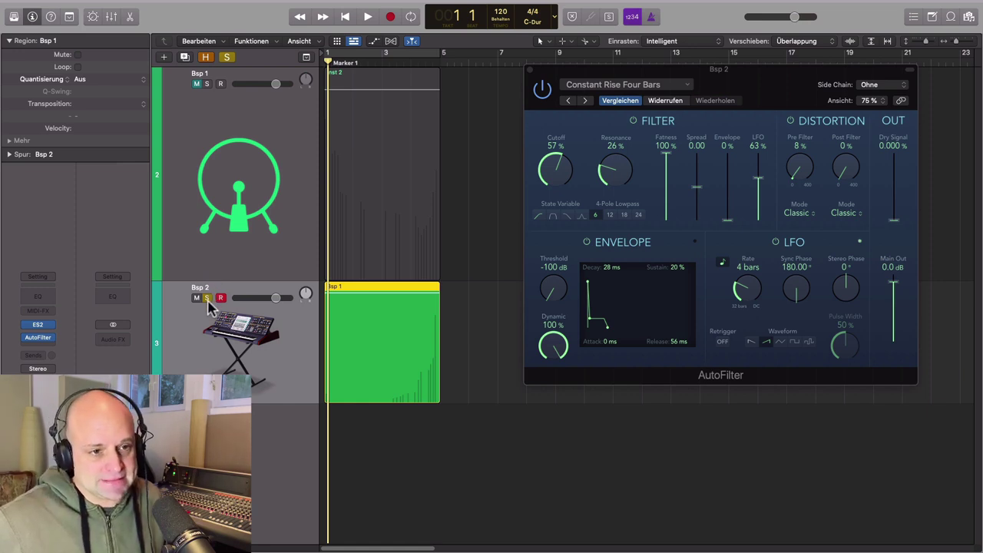
pyautogui.press('space')
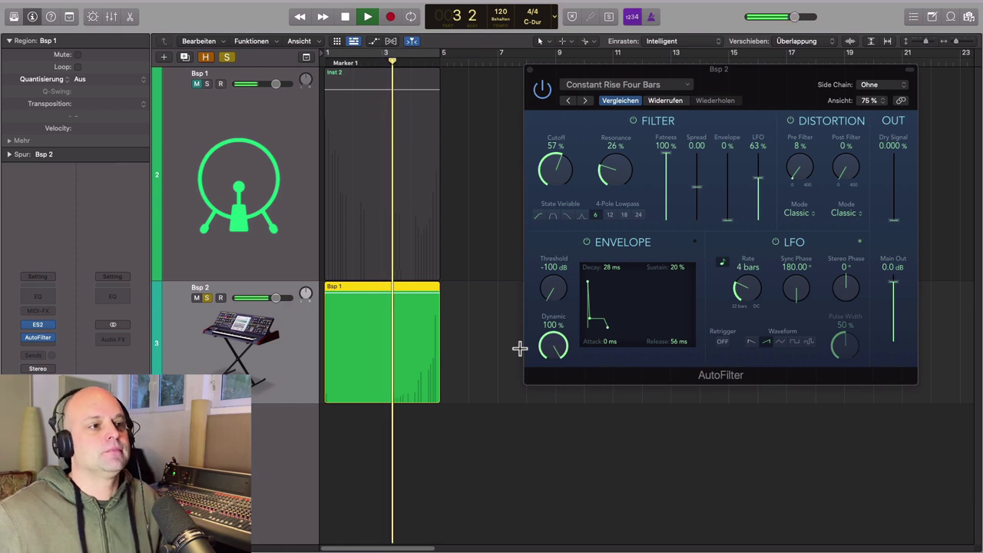
pyautogui.press('space')
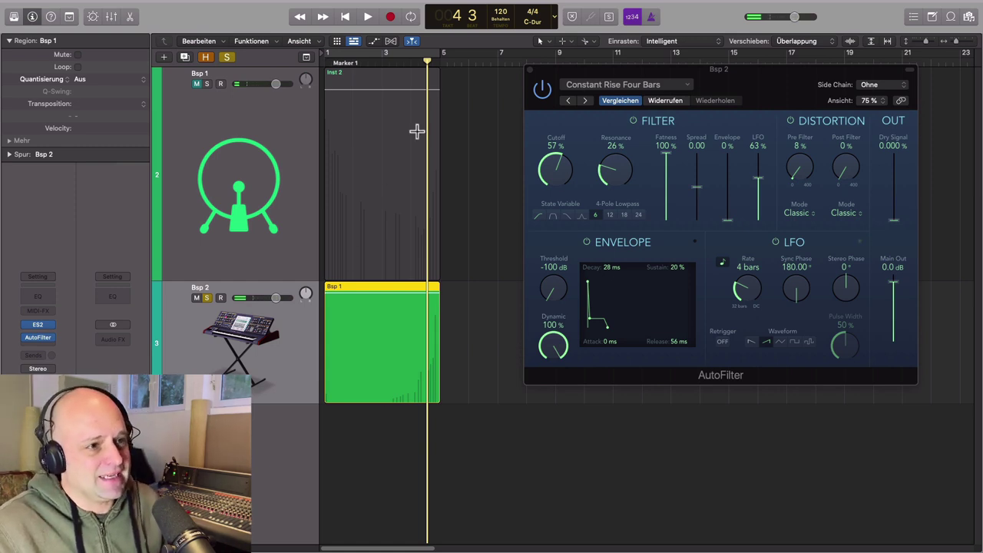
# - Set the AutoFilter LFO rate to 6 bars and return the playhead to bar 1
pyautogui.click(411, 60)
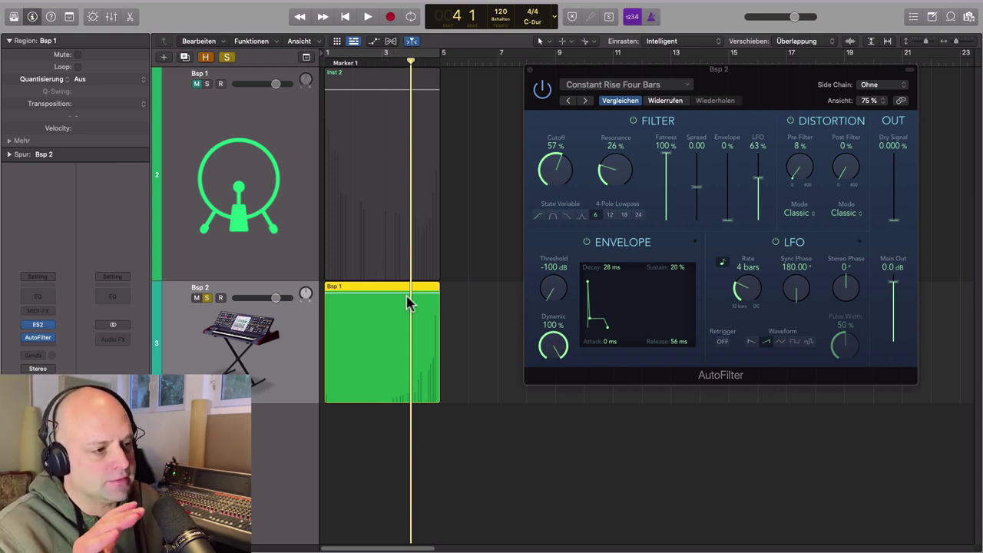
pyautogui.click(739, 296)
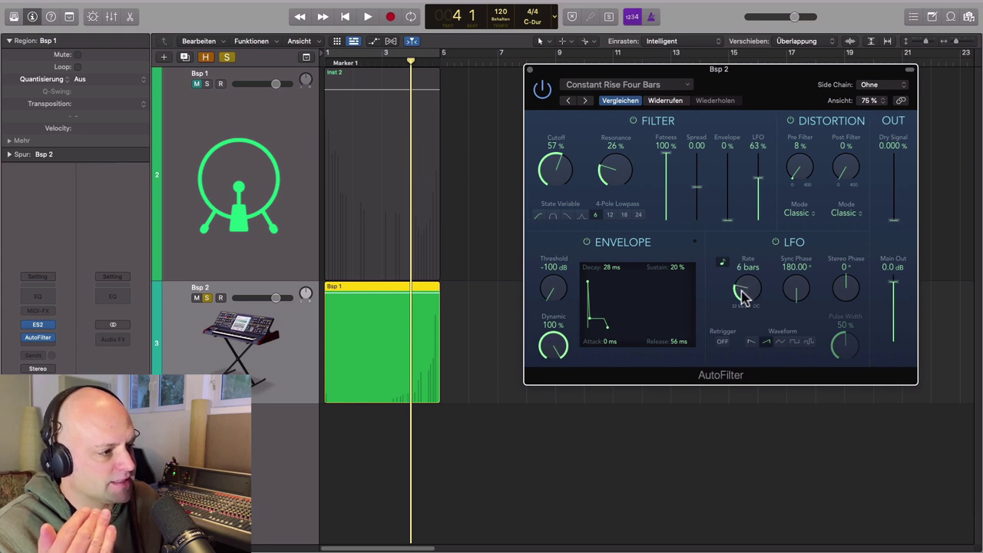
pyautogui.click(325, 64)
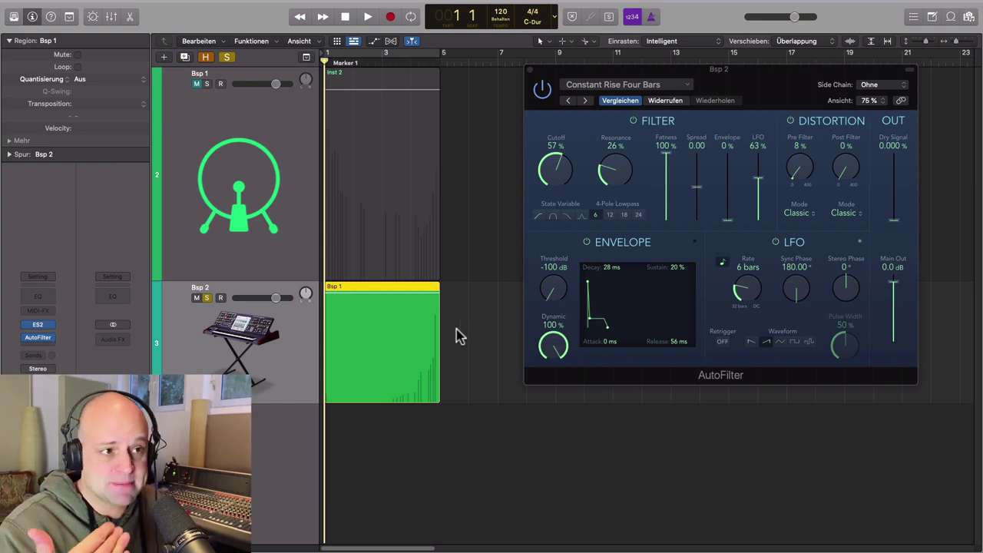
pyautogui.click(442, 61)
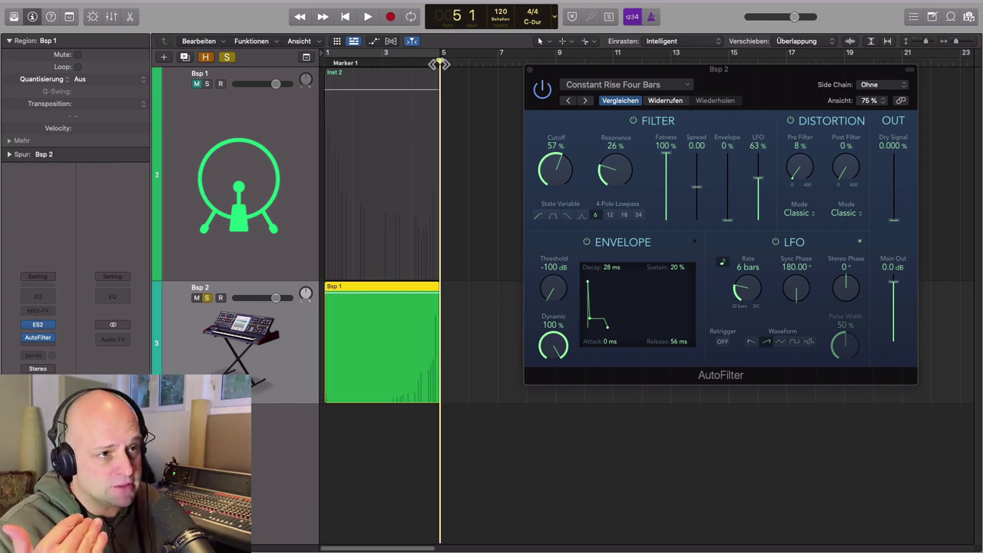
pyautogui.click(326, 63)
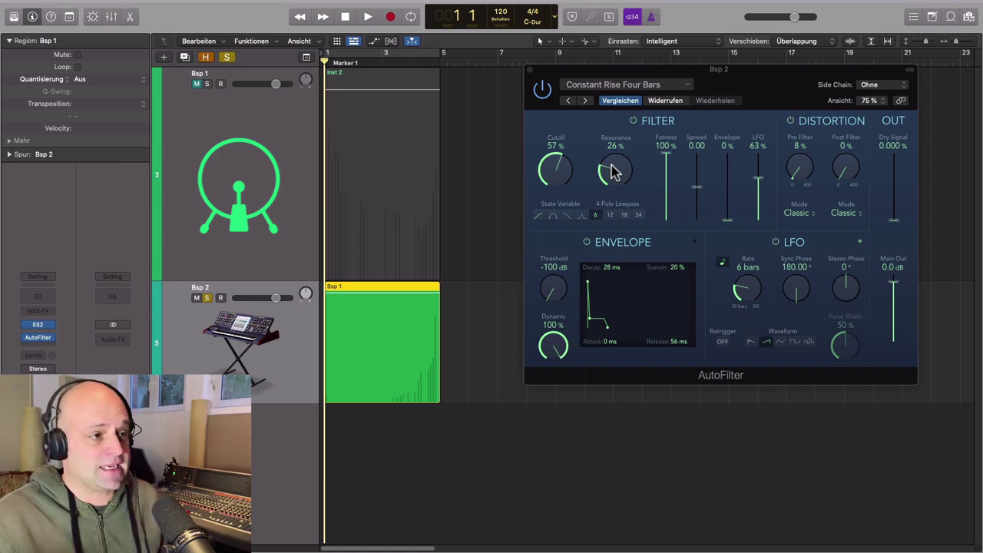
# - Raise the AutoFilter resonance to 64 %, audition the sweep from bar 1, and reduce the resonance to 56 %
pyautogui.moveTo(614, 167); pyautogui.dragTo(576, 116)
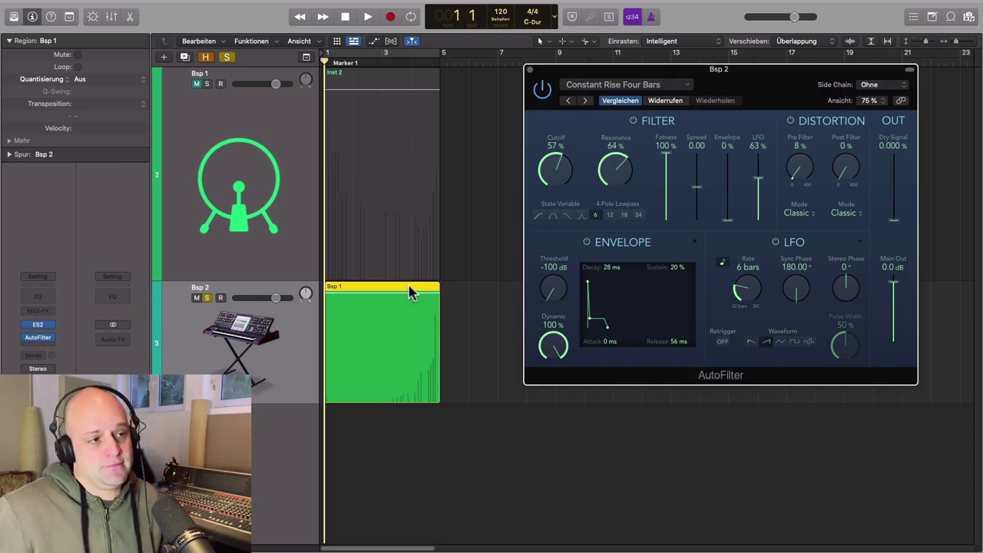
pyautogui.press('space')
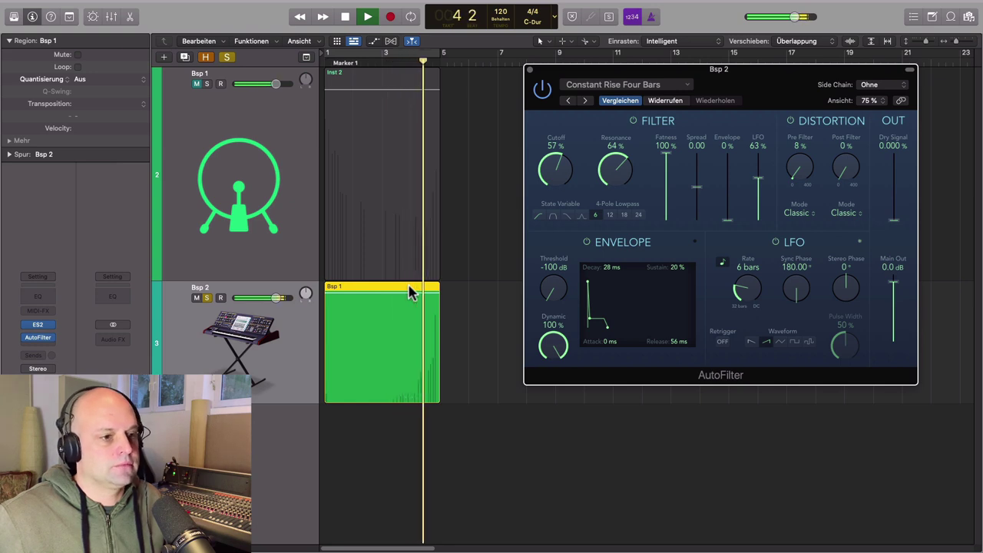
pyautogui.press('space')
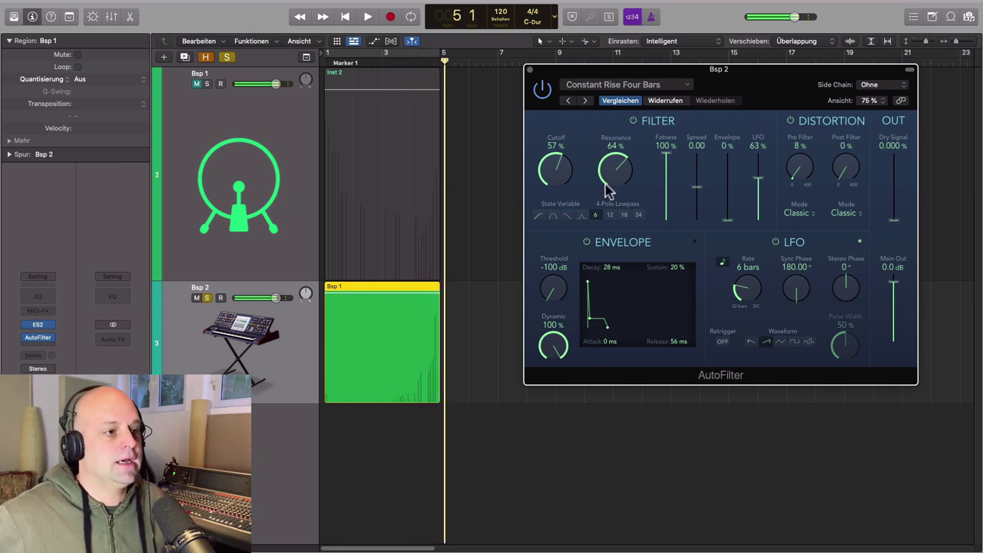
pyautogui.moveTo(614, 183); pyautogui.dragTo(612, 192)
# - Insert a stereo Space Designer after the AutoFilter on Bsp 2, load the Large Spaces hall preset 09.0s Abbey, and close its window
pyautogui.click(53, 350)
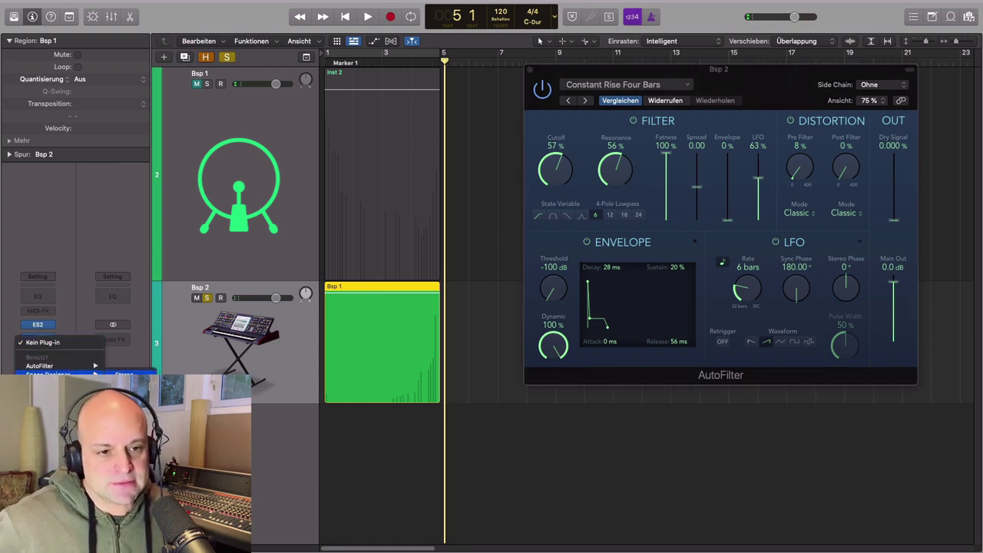
pyautogui.click(122, 375)
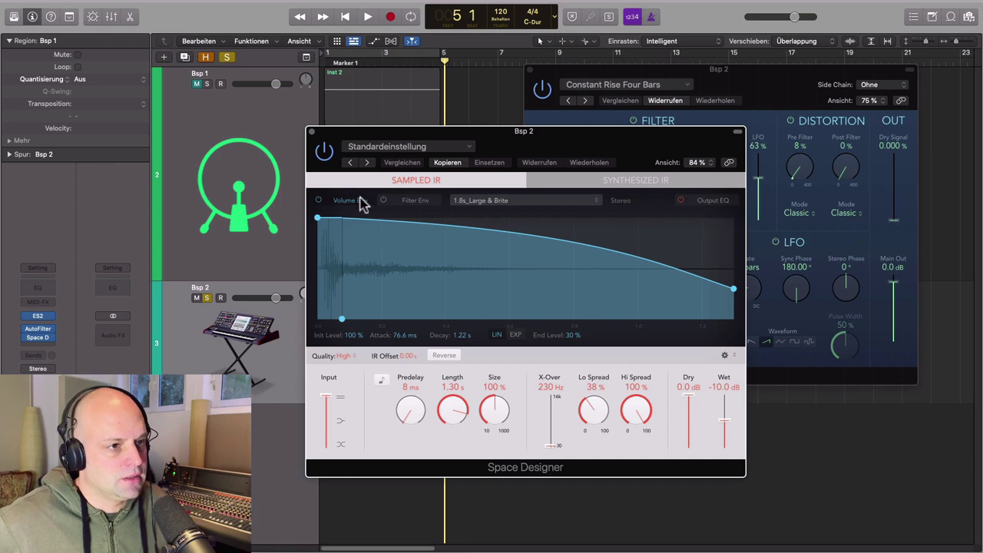
pyautogui.click(452, 146)
pyautogui.moveTo(411, 338)
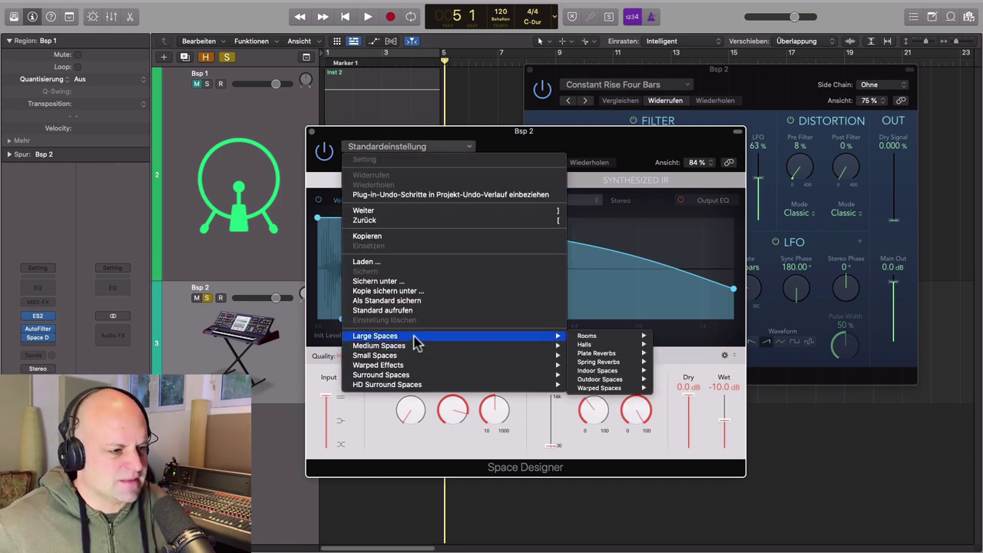
pyautogui.moveTo(614, 344)
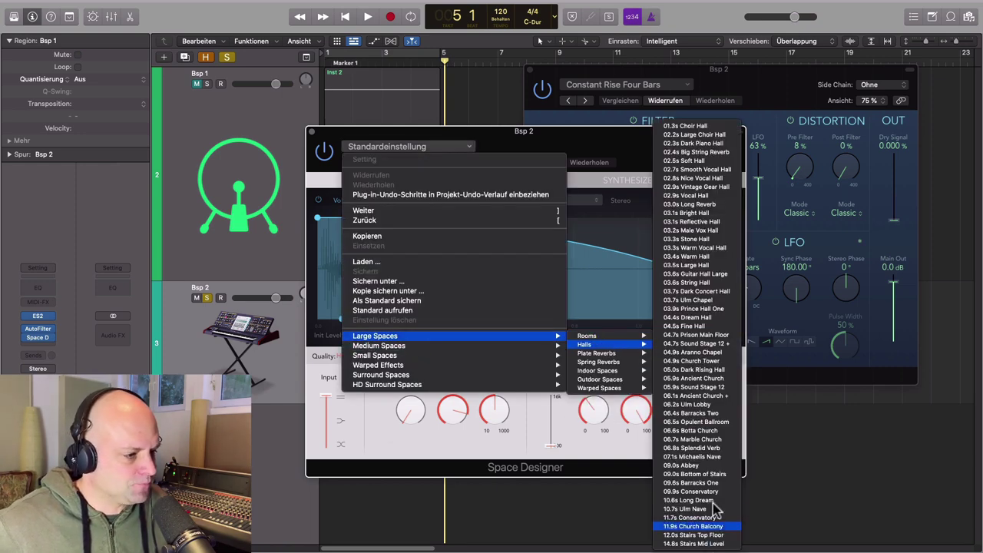
pyautogui.click(706, 465)
pyautogui.moveTo(563, 148); pyautogui.dragTo(568, 182)
pyautogui.click(346, 171)
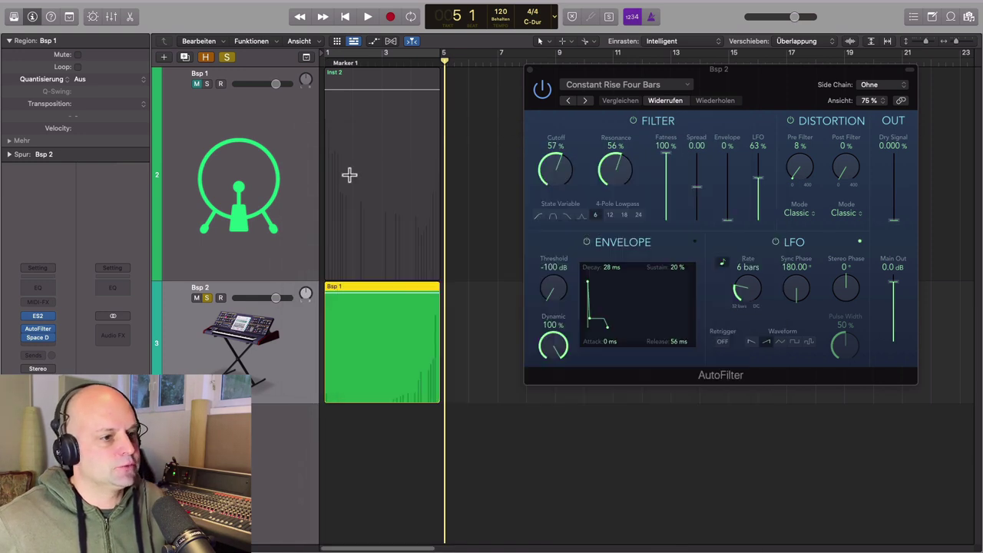
# - Play the Bsp 2 noise sweep with the reverb from bar 1 and stop it after the region ends
pyautogui.click(330, 61)
pyautogui.press('space')
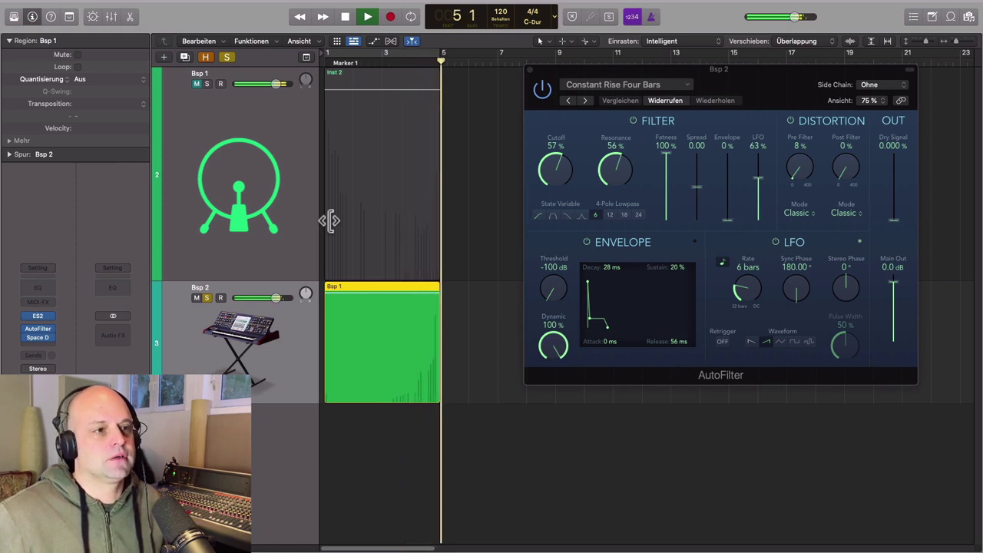
pyautogui.press('space')
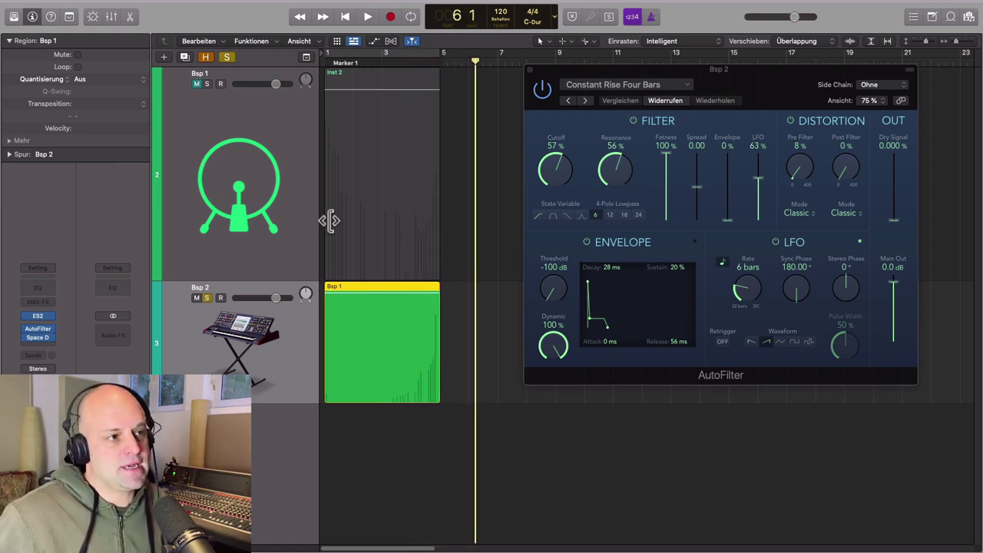